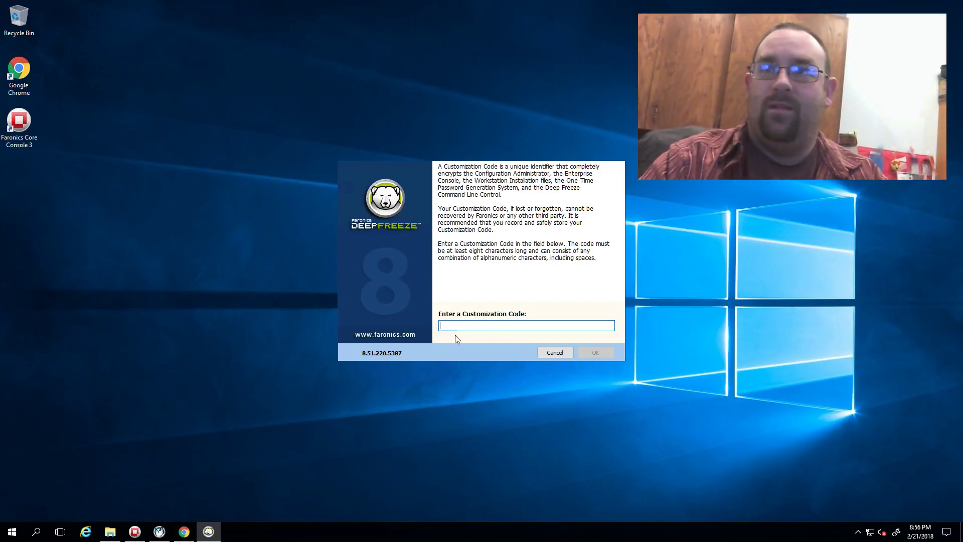
Initialize Deep Freeze with a deliberately wrong customization code and launch the Enterprise Console.
{"action": "type", "text": "thewrongcode"}
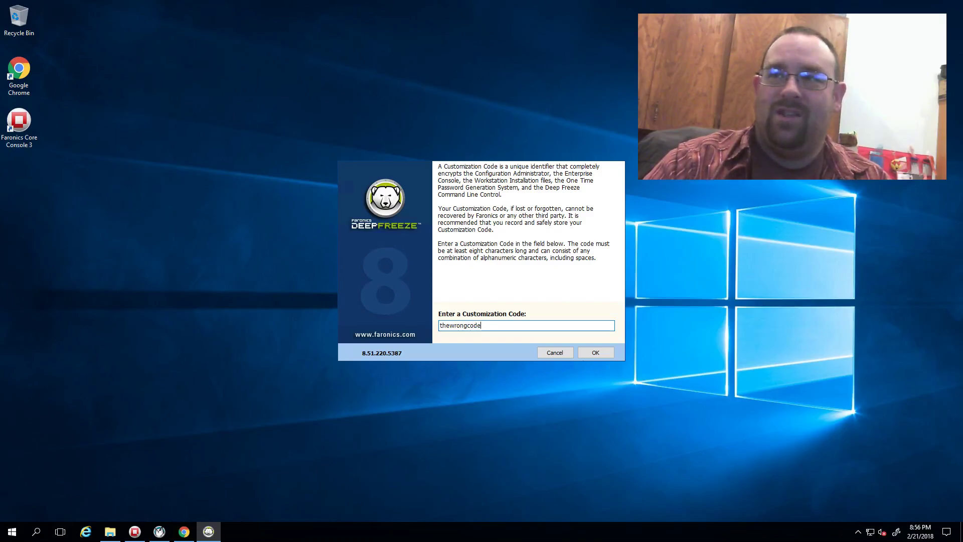
{"action": "left_click", "coordinate": [604, 352]}
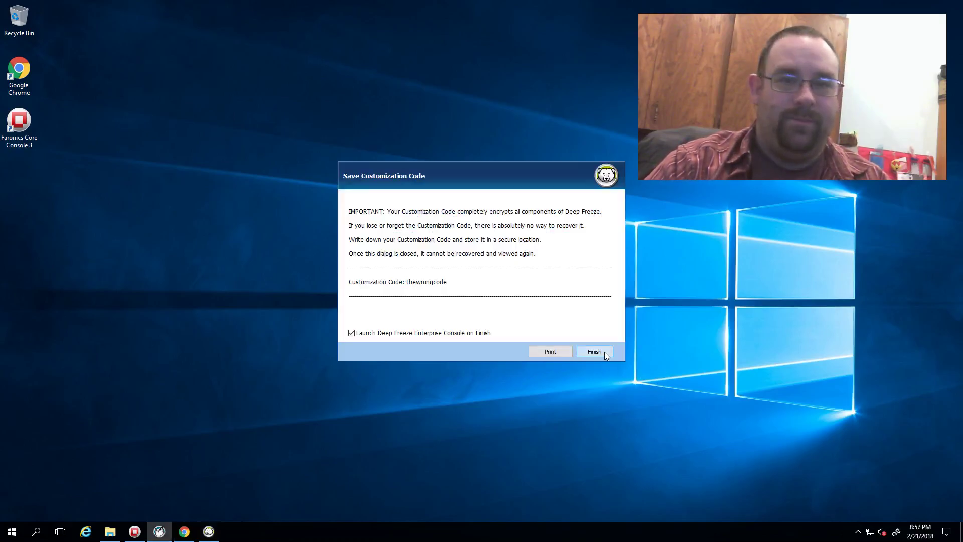
{"action": "left_click", "coordinate": [592, 352]}
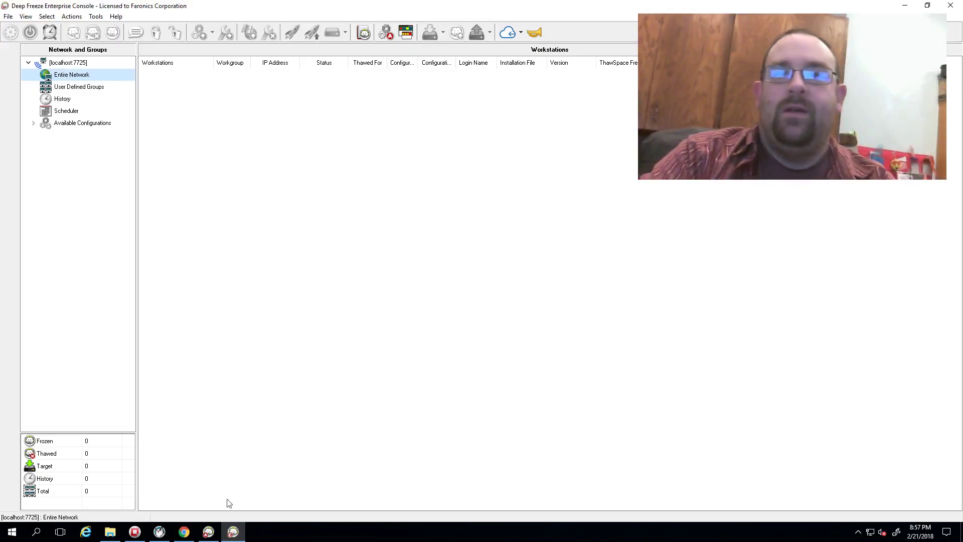
In Configuration Administrator, try opening 'DFWks Default - az-server-01' from C:\Shared, triggering a customization-code error.
{"action": "left_click", "coordinate": [208, 532]}
{"action": "left_click", "coordinate": [329, 154]}
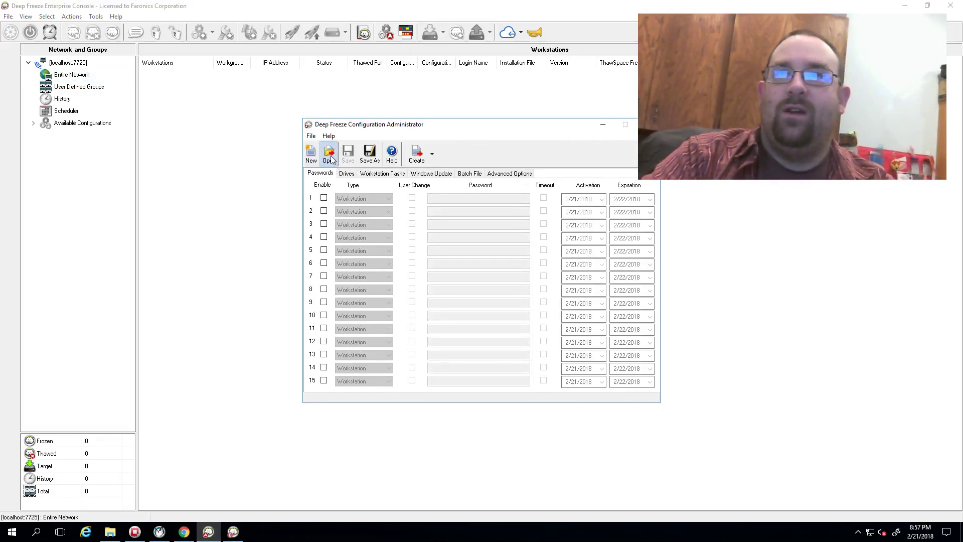
{"action": "scroll", "coordinate": [516, 371], "scroll_direction": "down", "scroll_amount": 4}
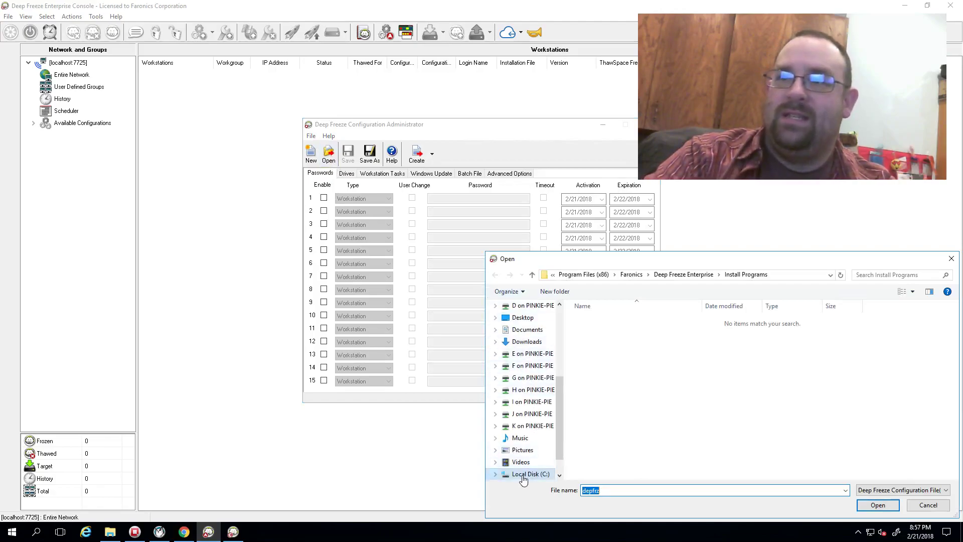
{"action": "scroll", "coordinate": [527, 472], "scroll_direction": "up", "scroll_amount": 3}
{"action": "left_click", "coordinate": [524, 355]}
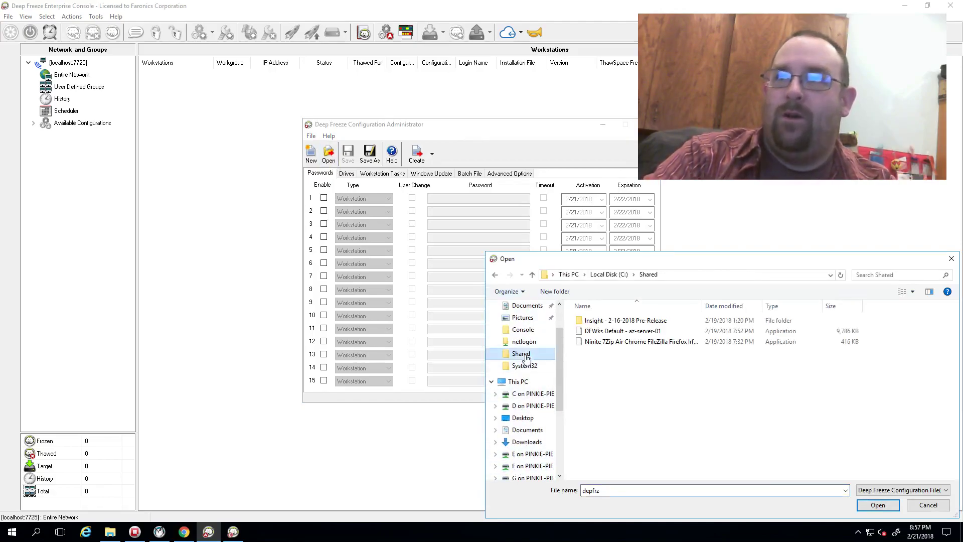
{"action": "double_click", "coordinate": [617, 331]}
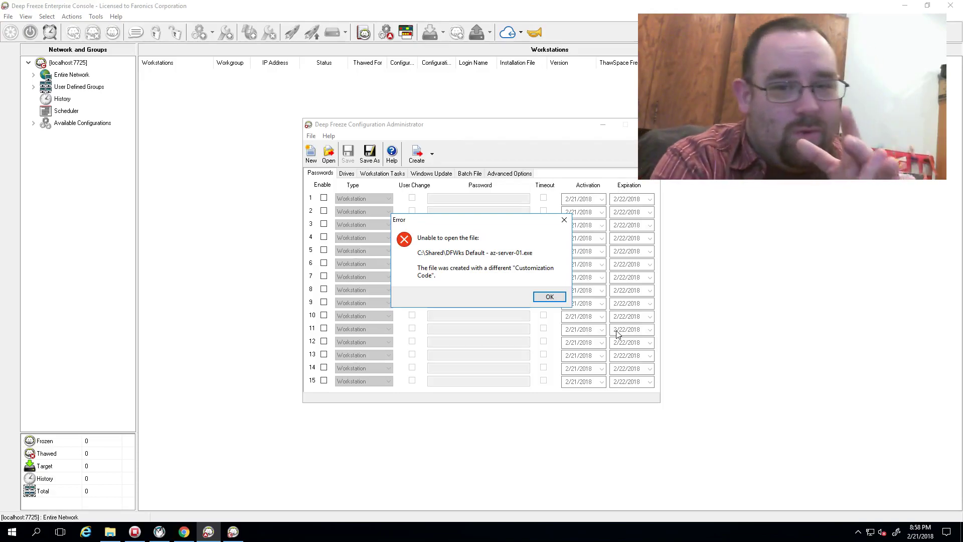
Dismiss both error messages and close the Configuration Administrator and Enterprise Console.
{"action": "left_click", "coordinate": [550, 297]}
{"action": "left_click", "coordinate": [535, 303]}
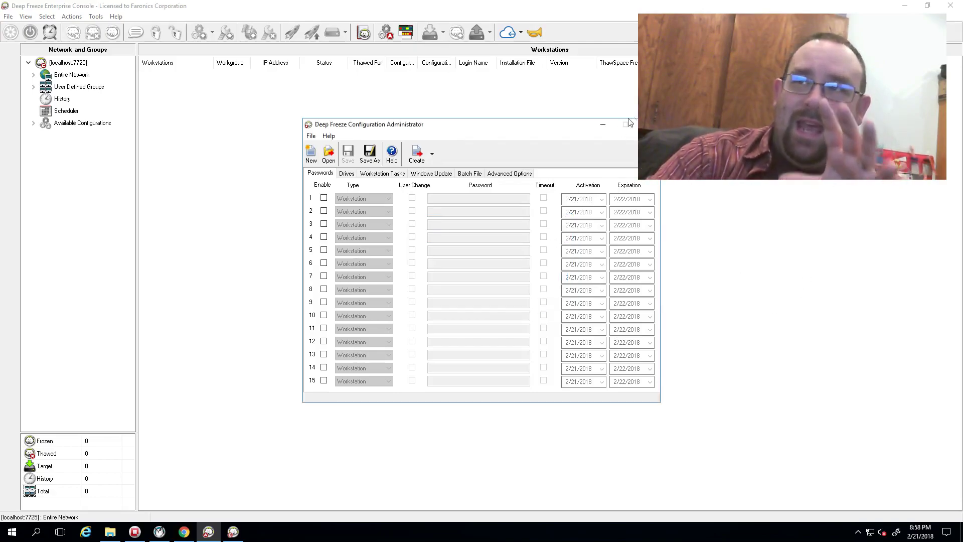
{"action": "left_click", "coordinate": [650, 124]}
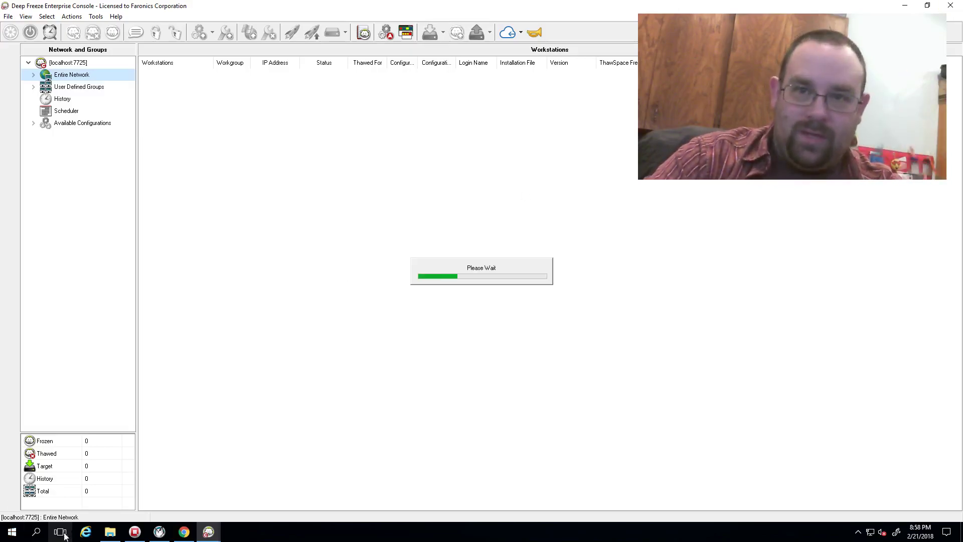
{"action": "left_click", "coordinate": [111, 532]}
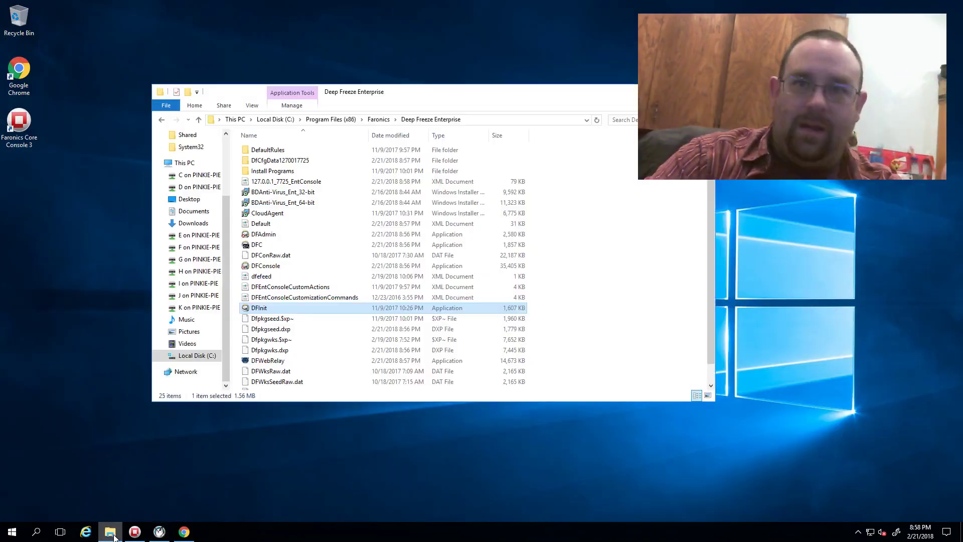
Run DFInit from Program Files (x86)\Faronics\Deep Freeze Enterprise and approve it.
{"action": "left_click", "coordinate": [476, 121]}
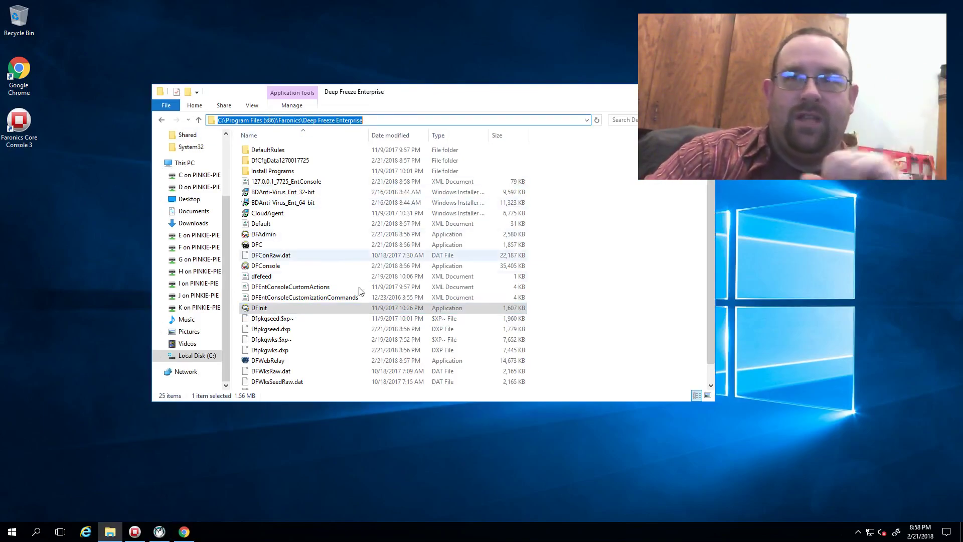
{"action": "left_click", "coordinate": [258, 310]}
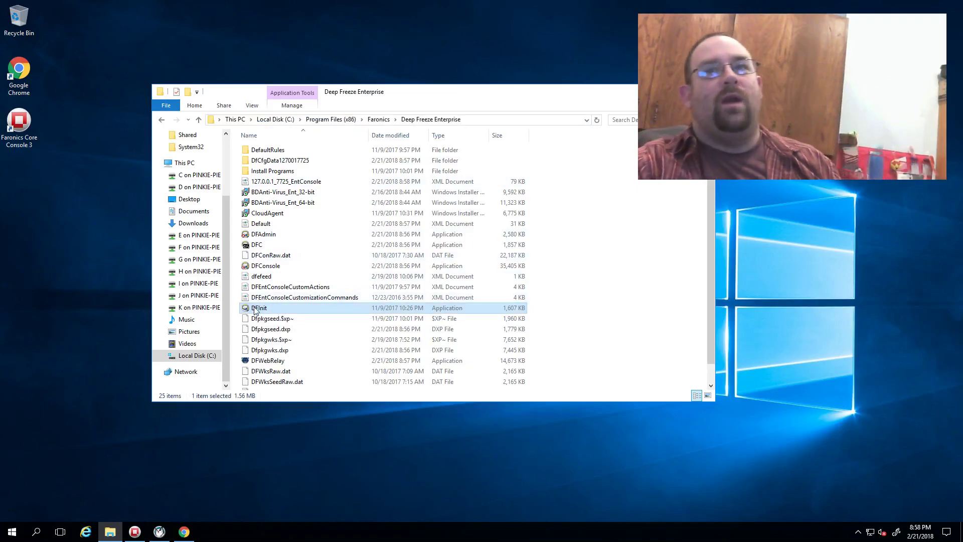
{"action": "double_click", "coordinate": [254, 310]}
{"action": "left_click", "coordinate": [409, 337]}
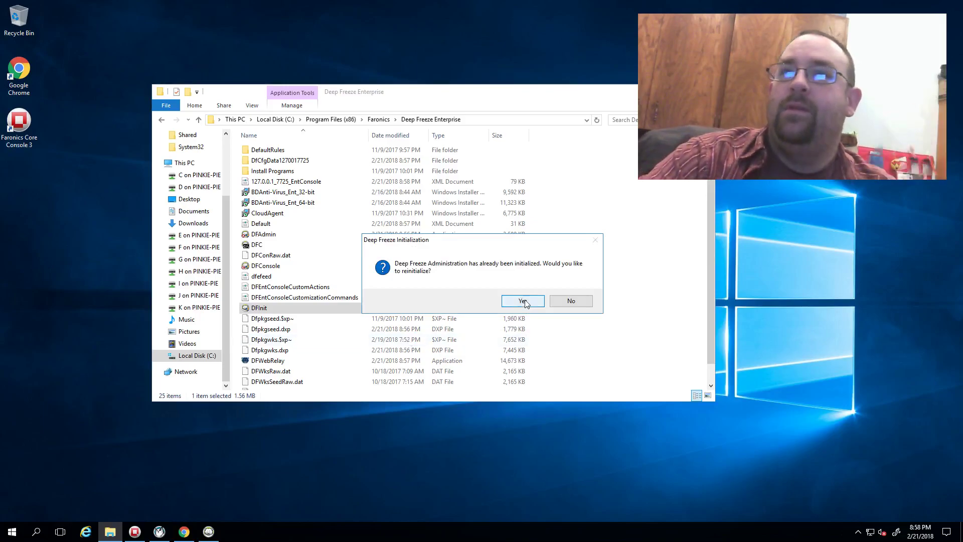
Confirm reinitialization, enter a new numeric customization code, and finish to relaunch the console.
{"action": "left_click", "coordinate": [522, 301]}
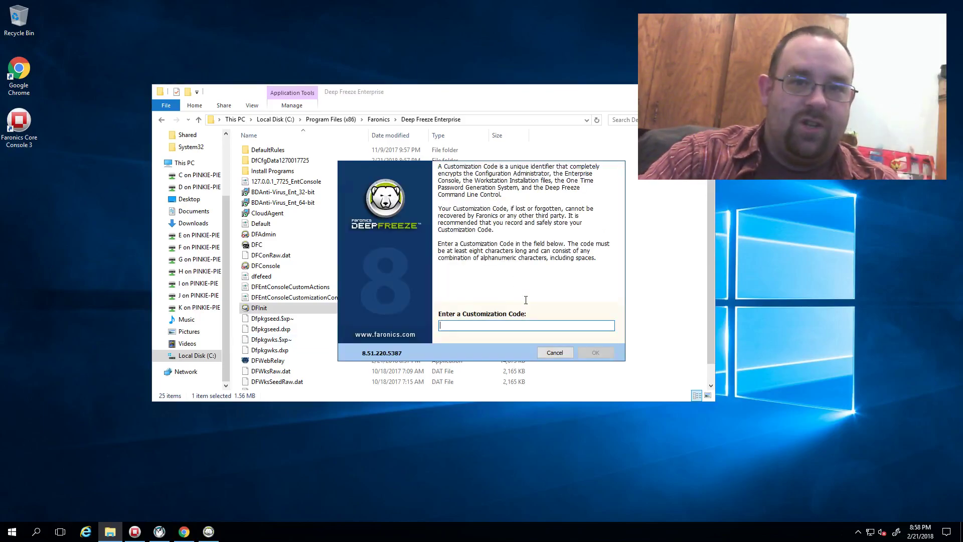
{"action": "type", "text": "12"}
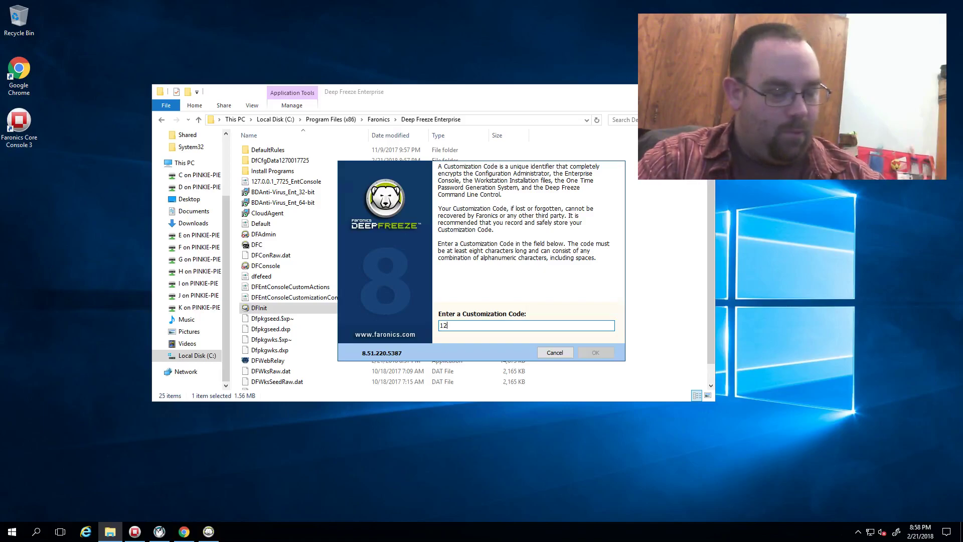
{"action": "type", "text": "34567890"}
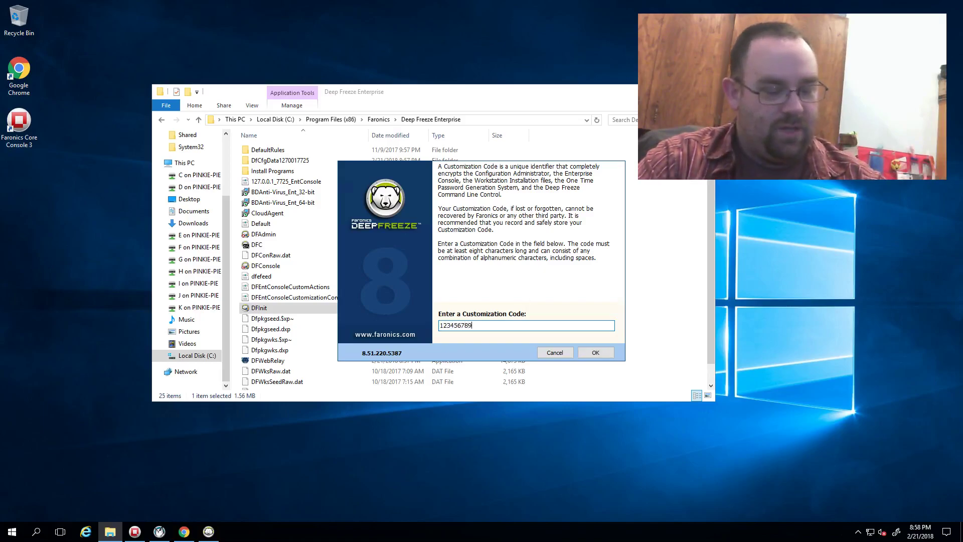
{"action": "left_click", "coordinate": [591, 355]}
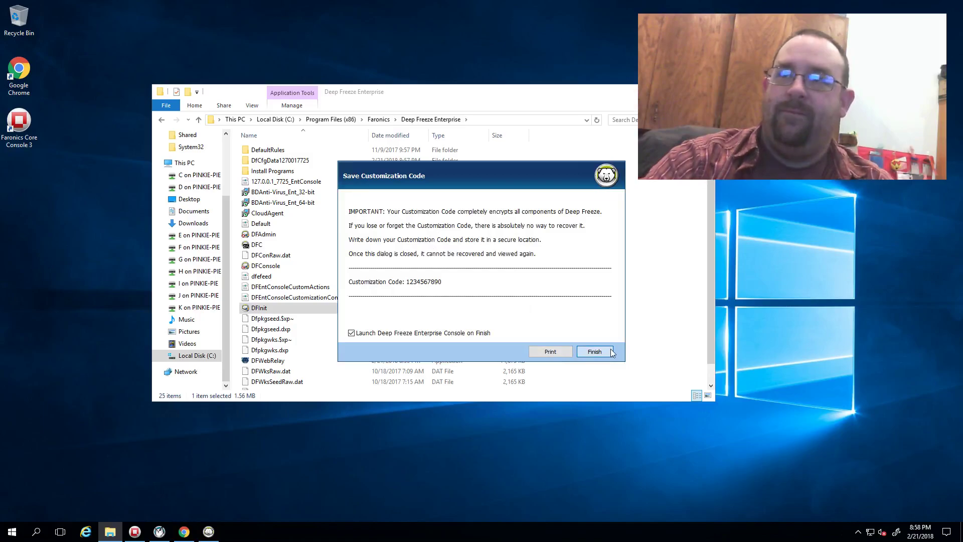
{"action": "left_click", "coordinate": [595, 352]}
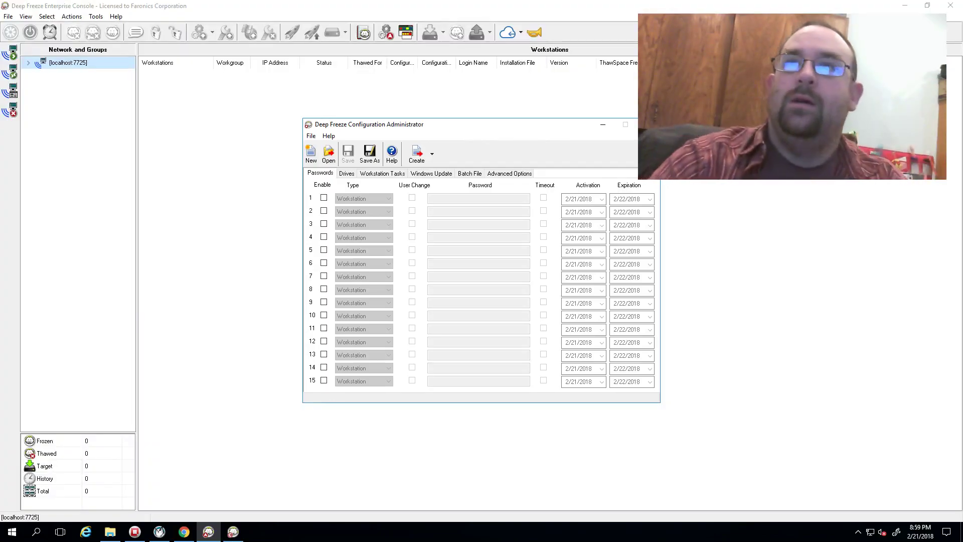
Open 'DFWks Default - az-server-01' from the Shared folder in Configuration Administrator.
{"action": "left_click", "coordinate": [335, 154]}
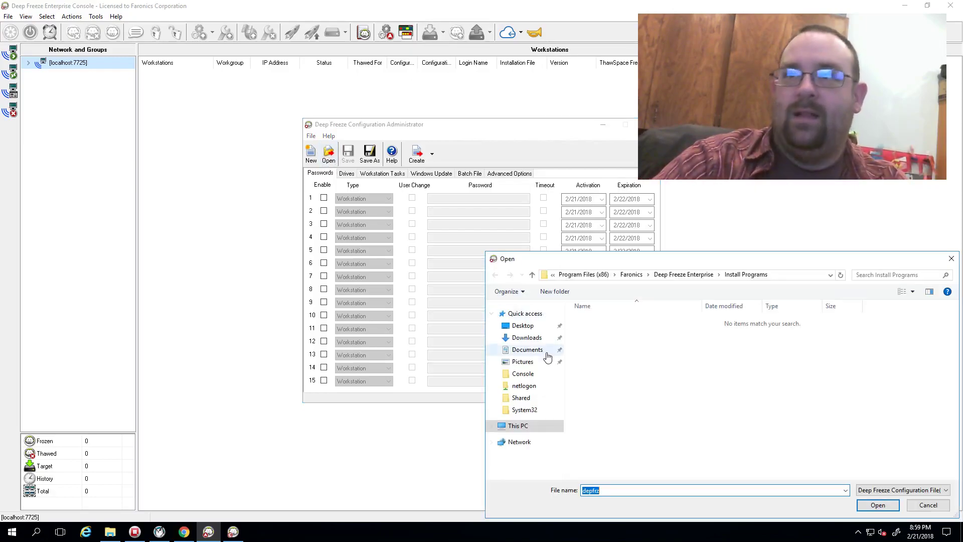
{"action": "left_click", "coordinate": [521, 398]}
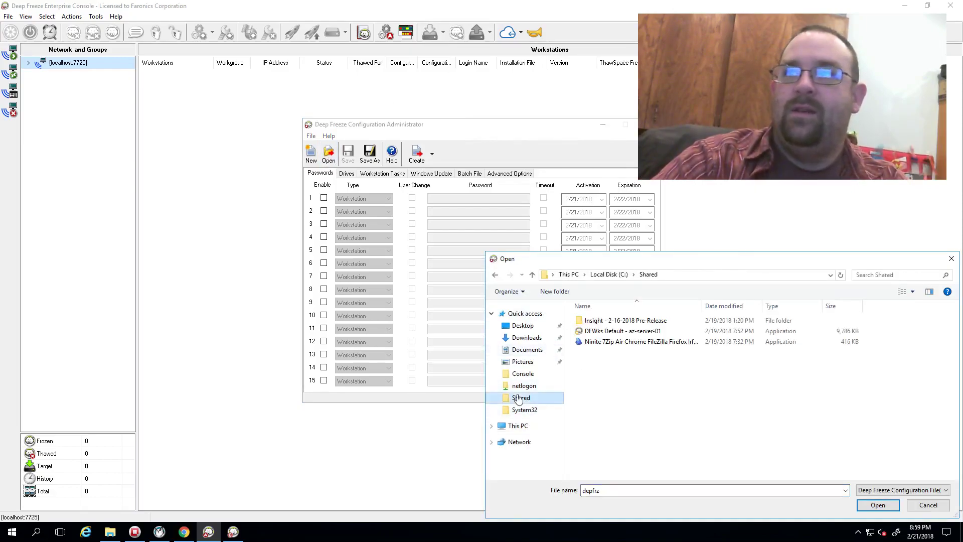
{"action": "double_click", "coordinate": [604, 333]}
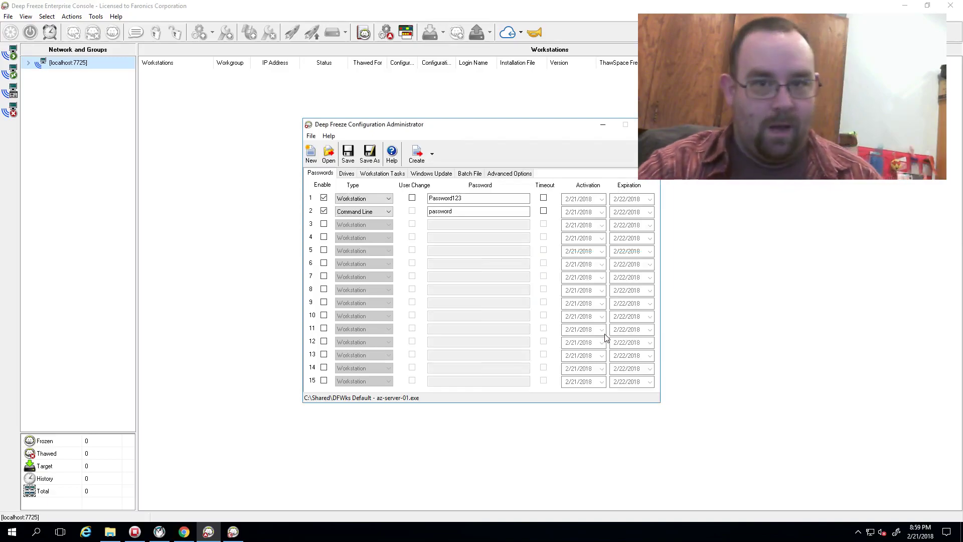
Expand localhost to the Entire Network list in the console, then minimize it.
{"action": "left_click", "coordinate": [31, 66]}
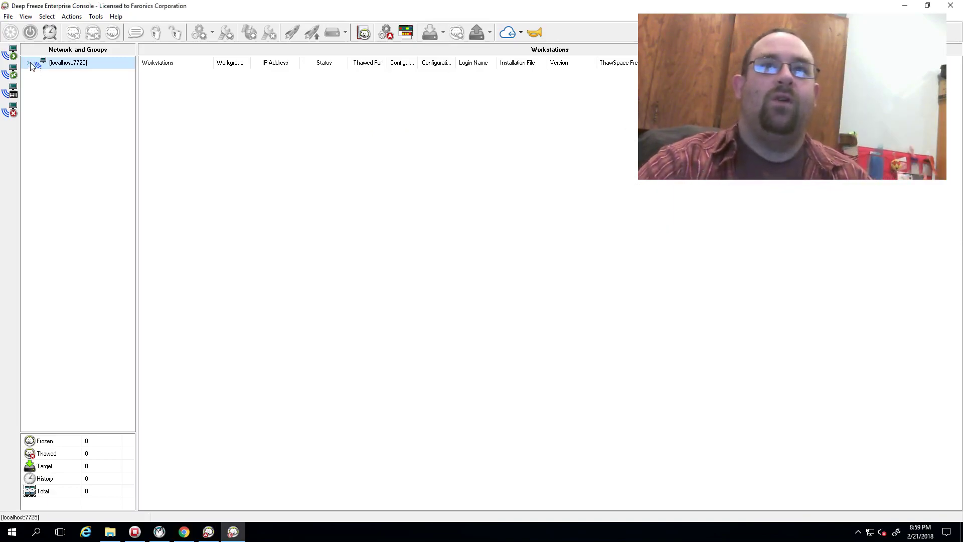
{"action": "left_click", "coordinate": [28, 62]}
{"action": "left_click", "coordinate": [51, 76]}
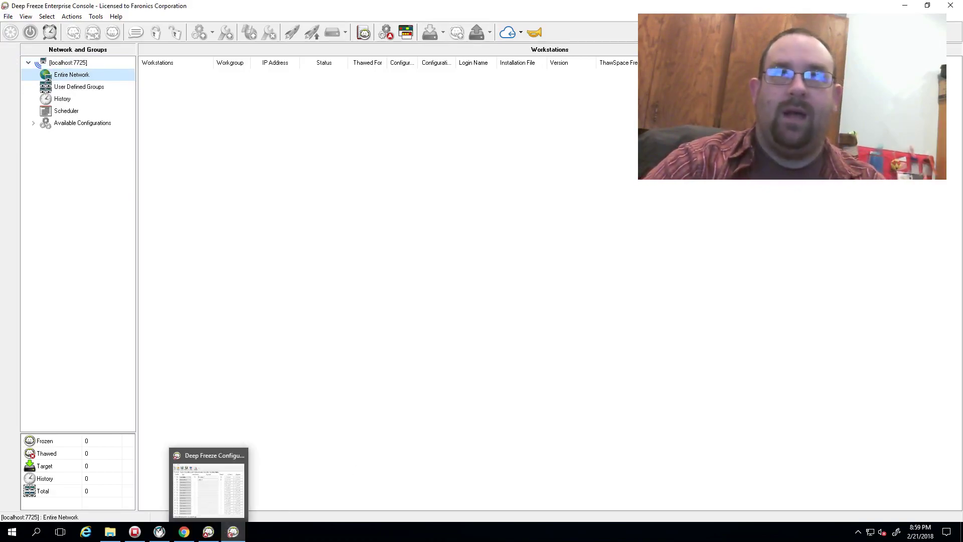
{"action": "left_click", "coordinate": [907, 7]}
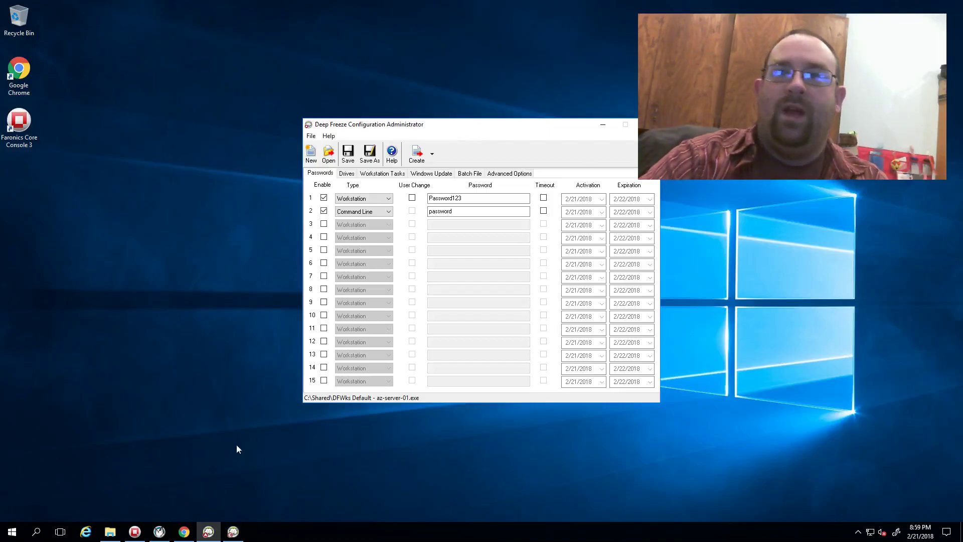
Restore the console showing five AZ-CLIENT workstations and open Cloud Connector's code field.
{"action": "left_click", "coordinate": [231, 534]}
{"action": "left_click", "coordinate": [507, 32]}
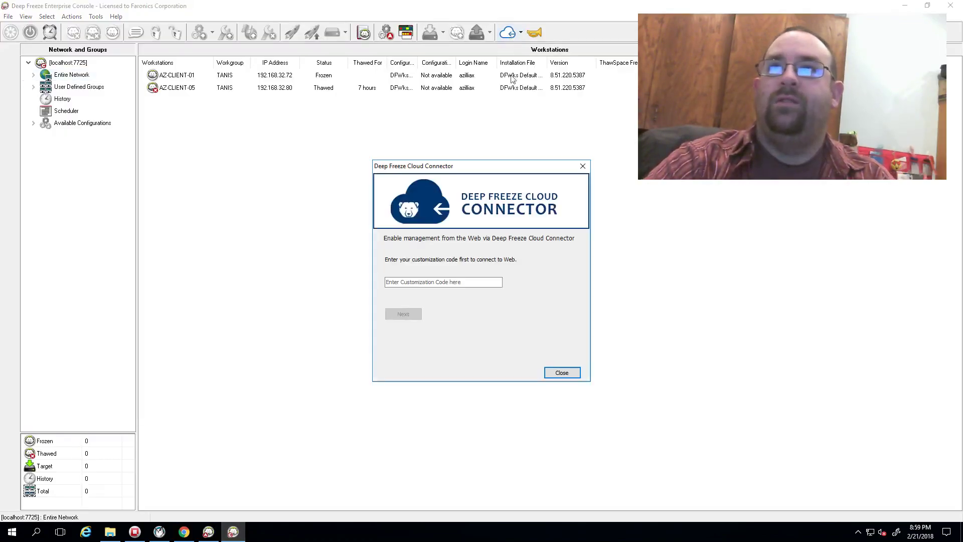
{"action": "left_click", "coordinate": [396, 281]}
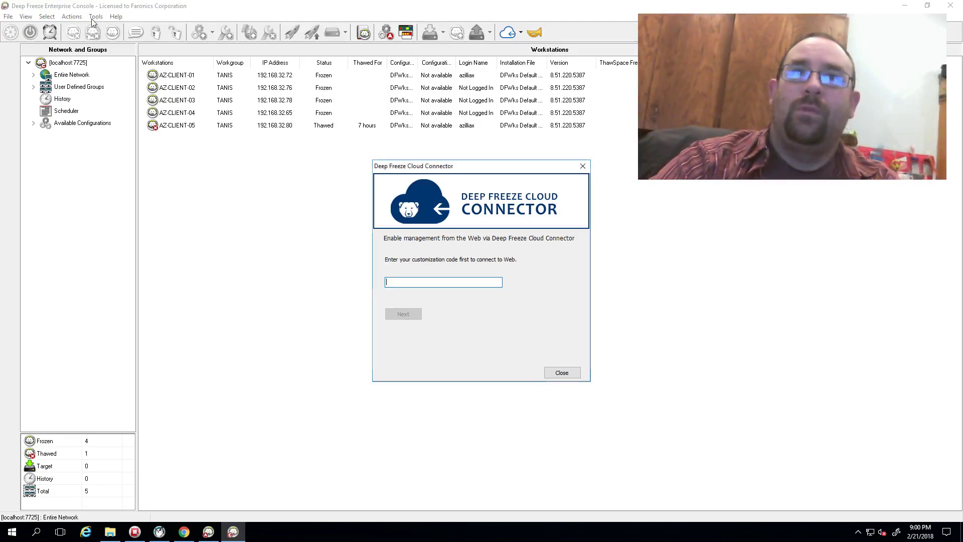
Close Cloud Connector and open Tools > One Time Passwords.
{"action": "left_click", "coordinate": [561, 373]}
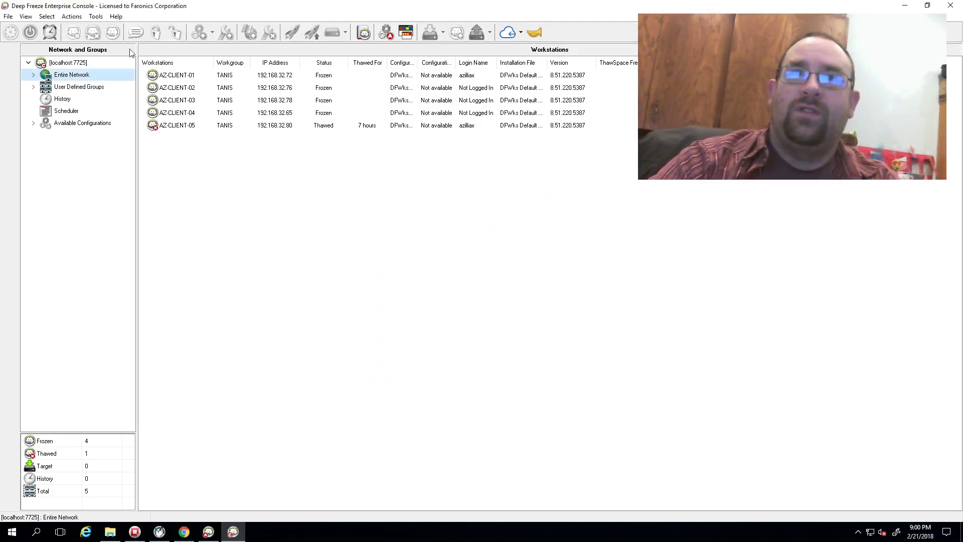
{"action": "left_click", "coordinate": [96, 16]}
{"action": "mouse_move", "coordinate": [101, 128]}
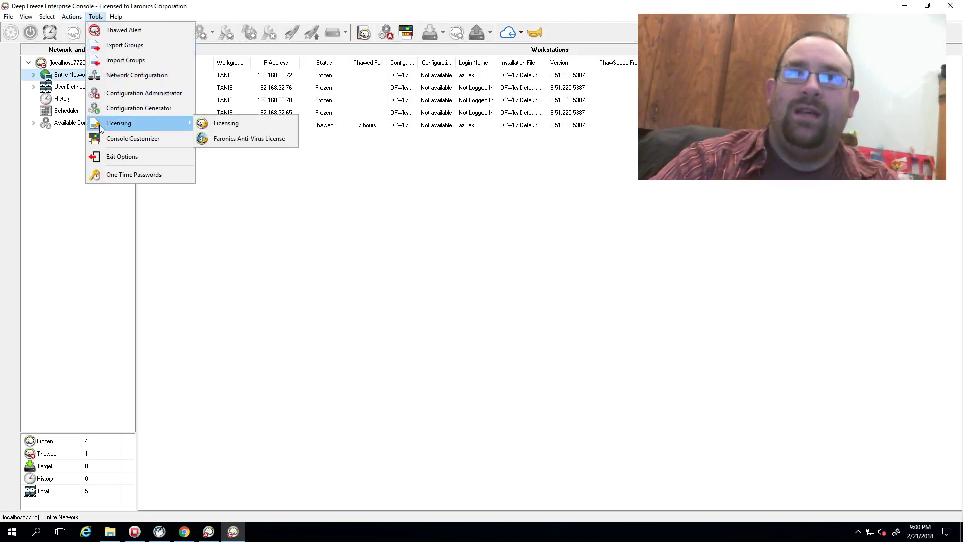
{"action": "left_click", "coordinate": [134, 174]}
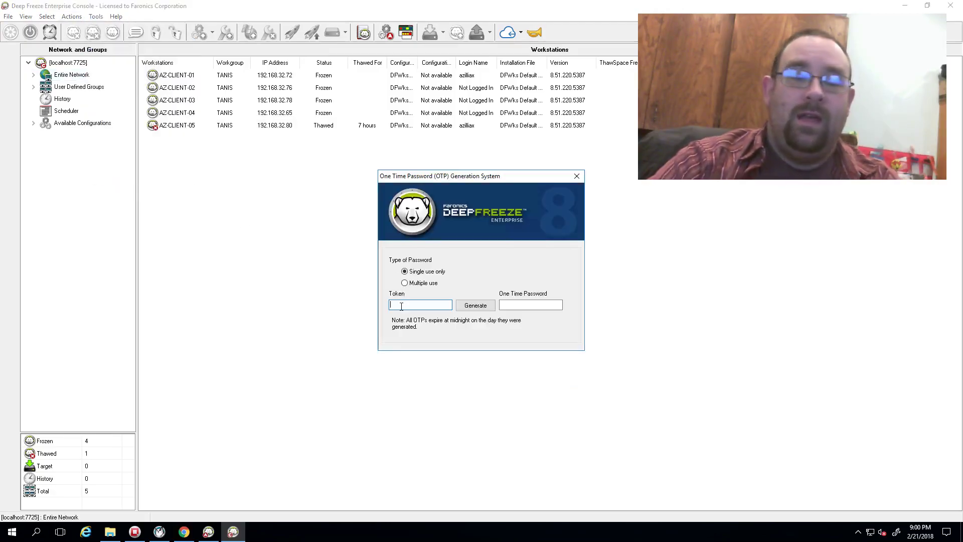